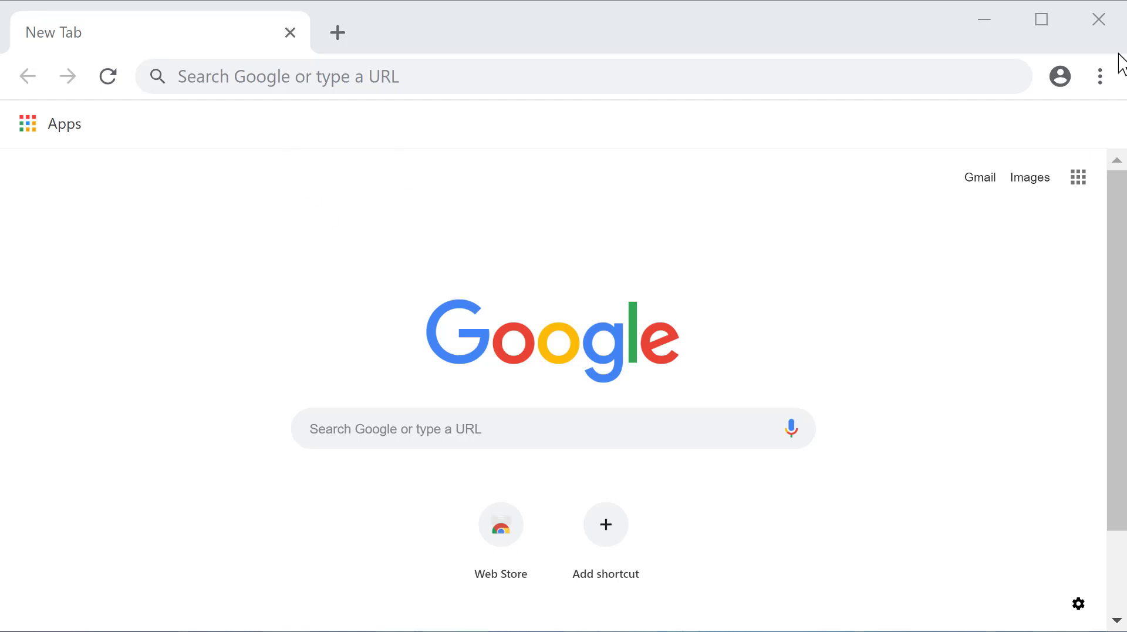
- Start a new incognito window from Chrome's three-dot menu
{"action": "left_click", "coordinate": [1102, 77]}
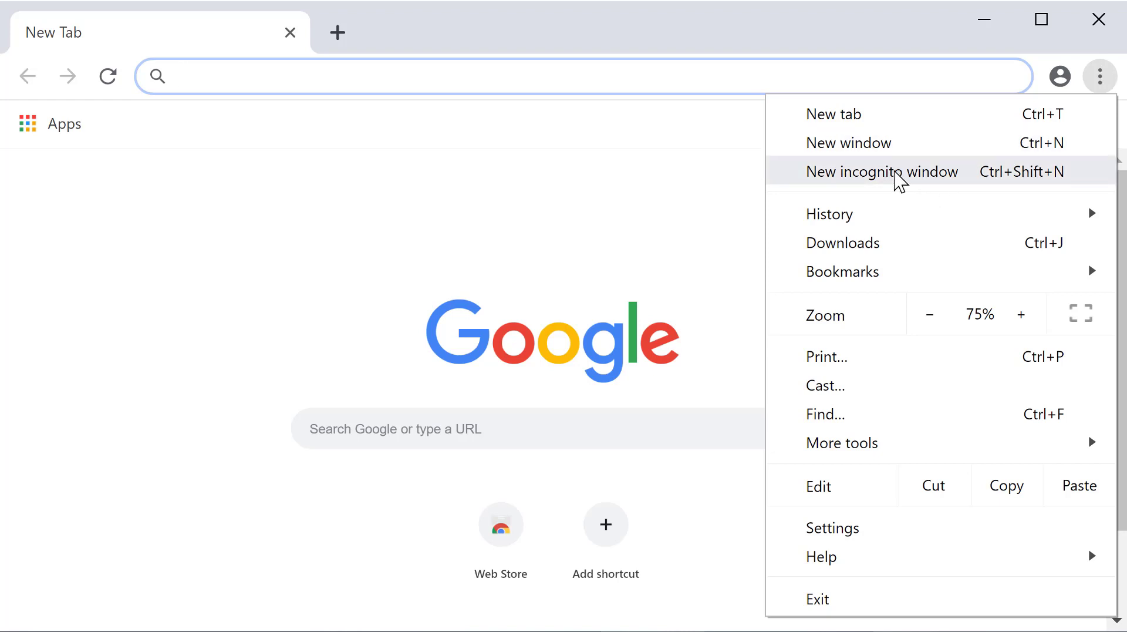
{"action": "left_click", "coordinate": [895, 173]}
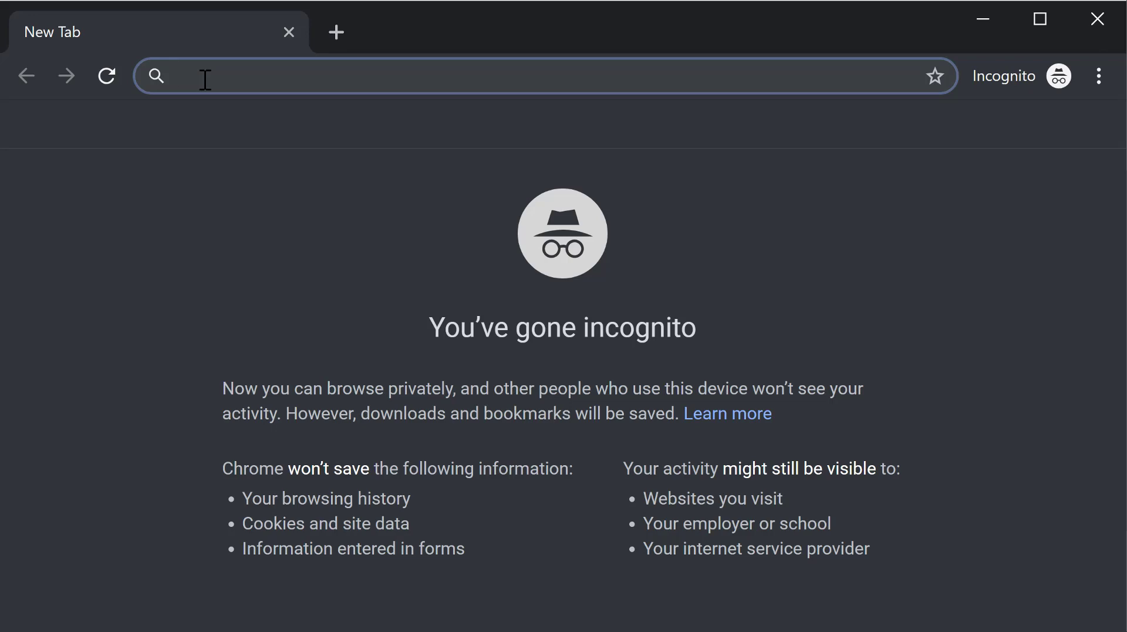
- Go to portal.tbr.edu in the incognito tab
{"action": "type", "text": "portal.t"}
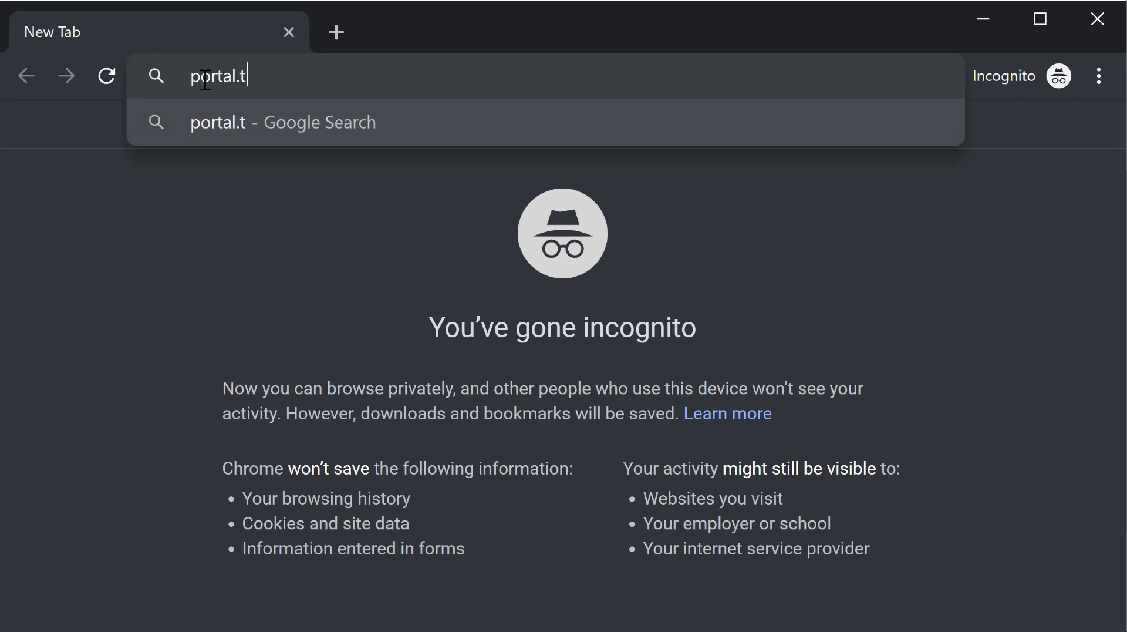
{"action": "type", "text": "br.edu"}
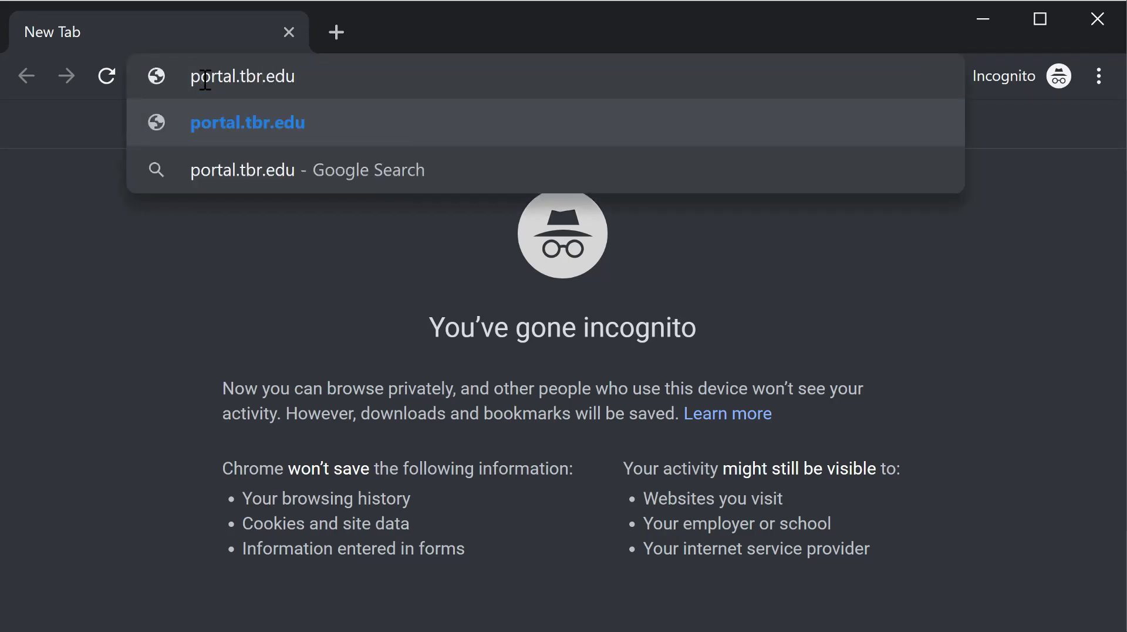
{"action": "key", "text": "Return"}
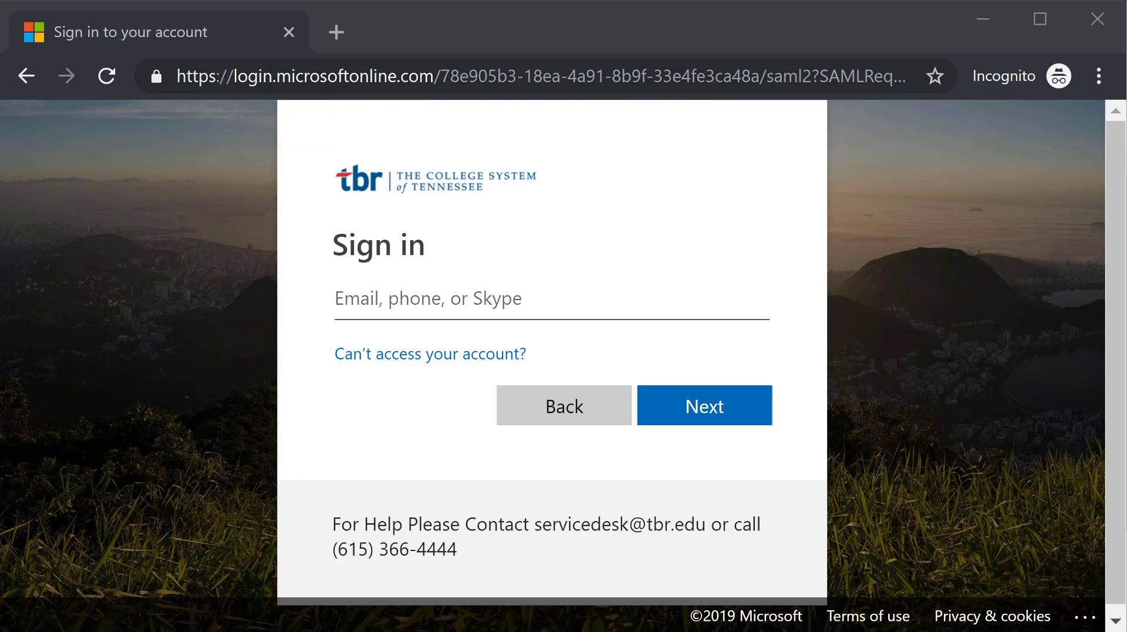
{"action": "left_click", "coordinate": [373, 293]}
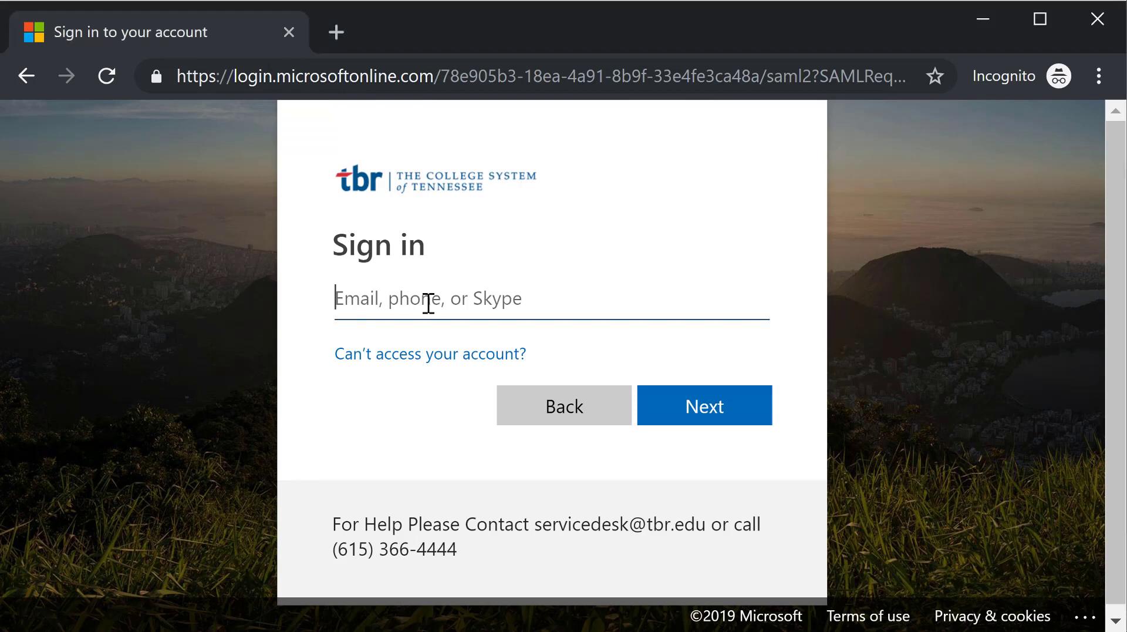
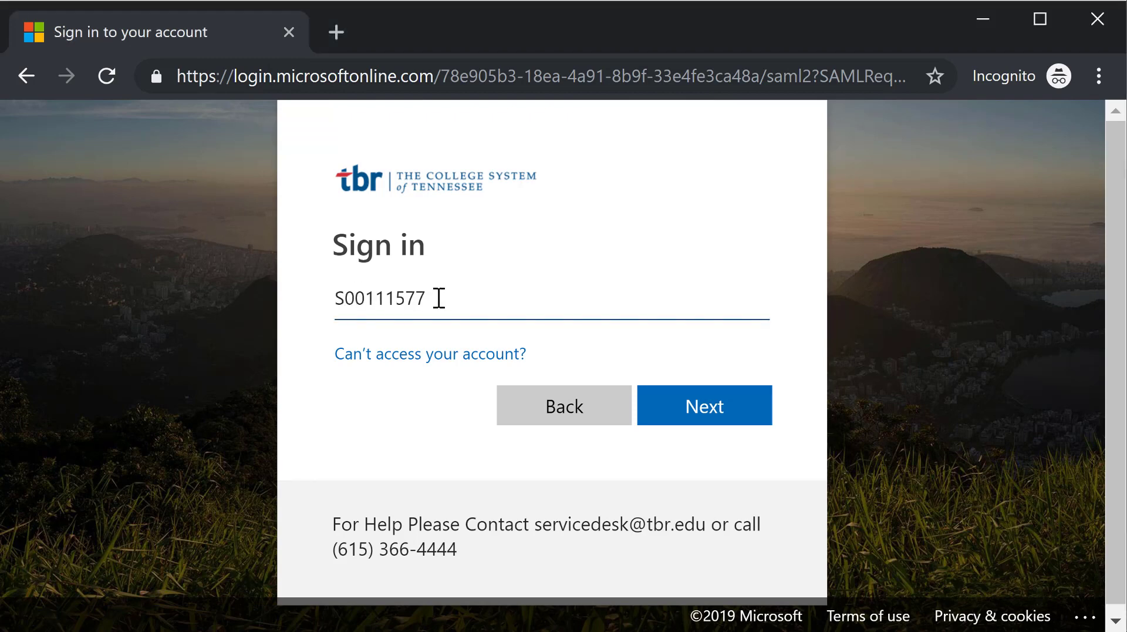
{"action": "left_click", "coordinate": [708, 419]}
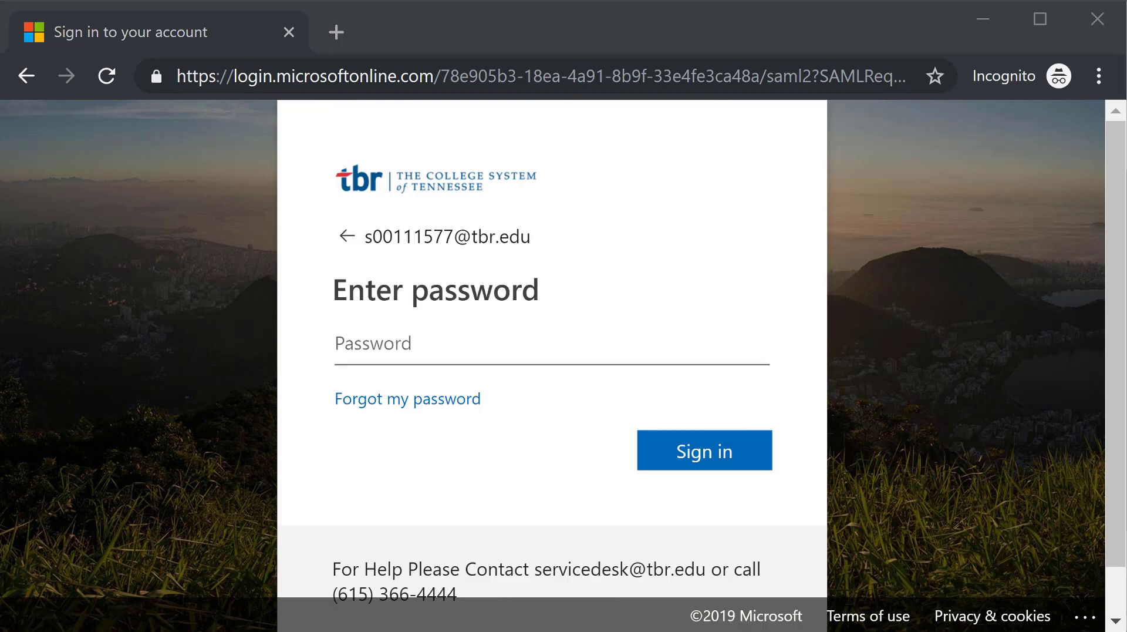
{"action": "left_click", "coordinate": [390, 337]}
{"action": "type", "text": "**********"}
{"action": "left_click", "coordinate": [703, 453]}
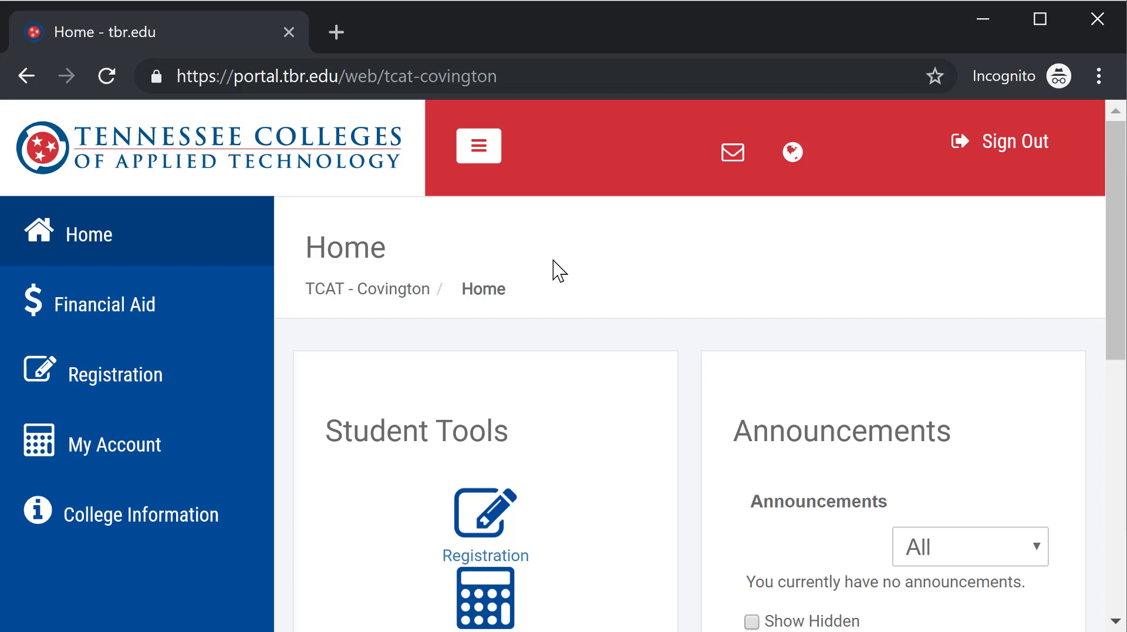
- Zoom the portal out to 75% and launch Banner Registration from Student Tools
{"action": "key", "text": "ctrl+minus"}
{"action": "key", "text": "ctrl+minus"}
{"action": "key", "text": "ctrl+minus"}
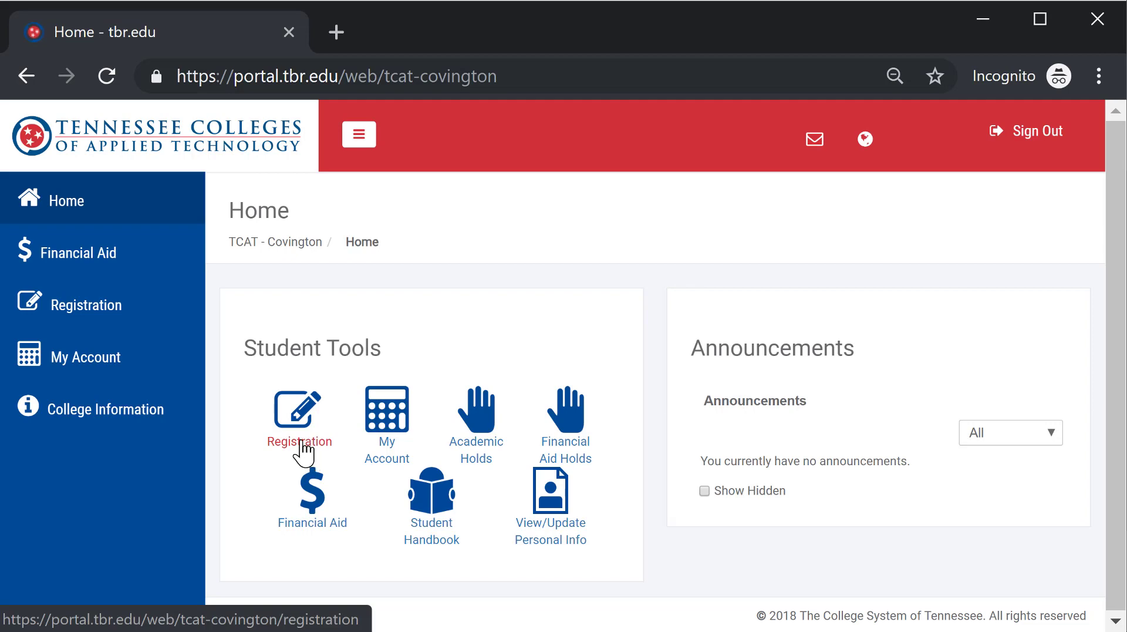
{"action": "left_click", "coordinate": [300, 443]}
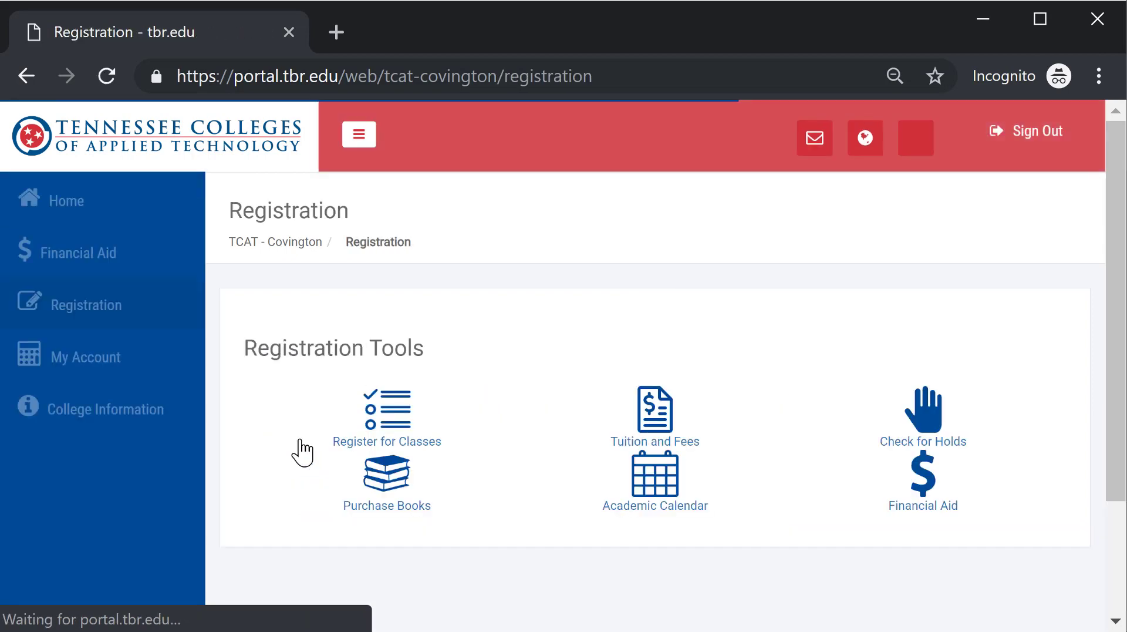
{"action": "left_click", "coordinate": [397, 418]}
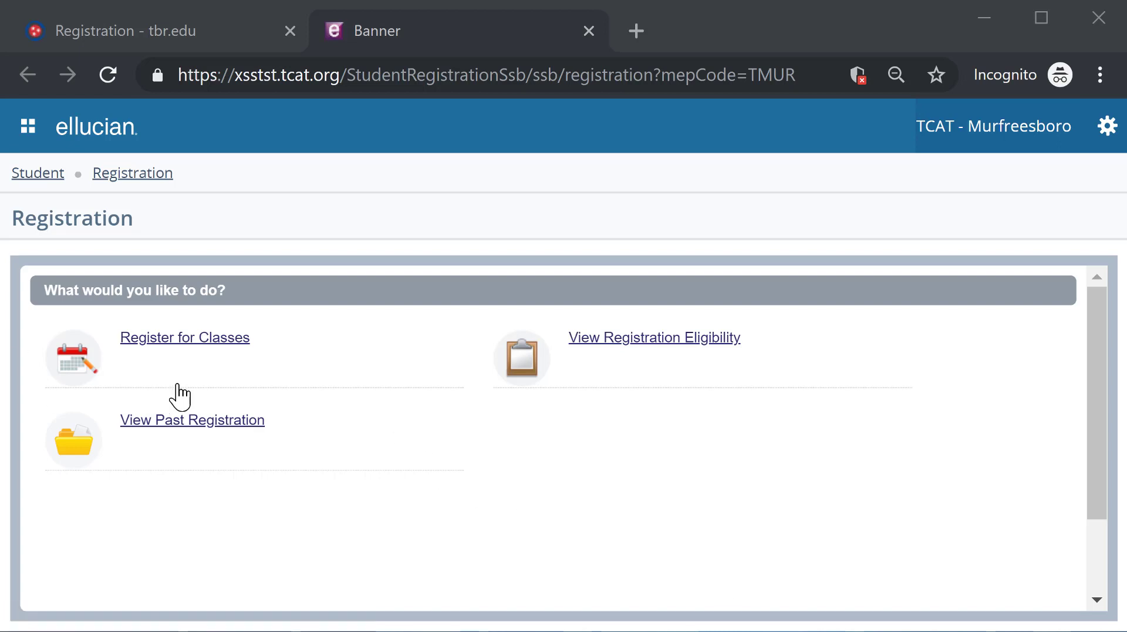
- Start Register for Classes and choose Fall 2018 as the registration term
{"action": "left_click", "coordinate": [191, 342]}
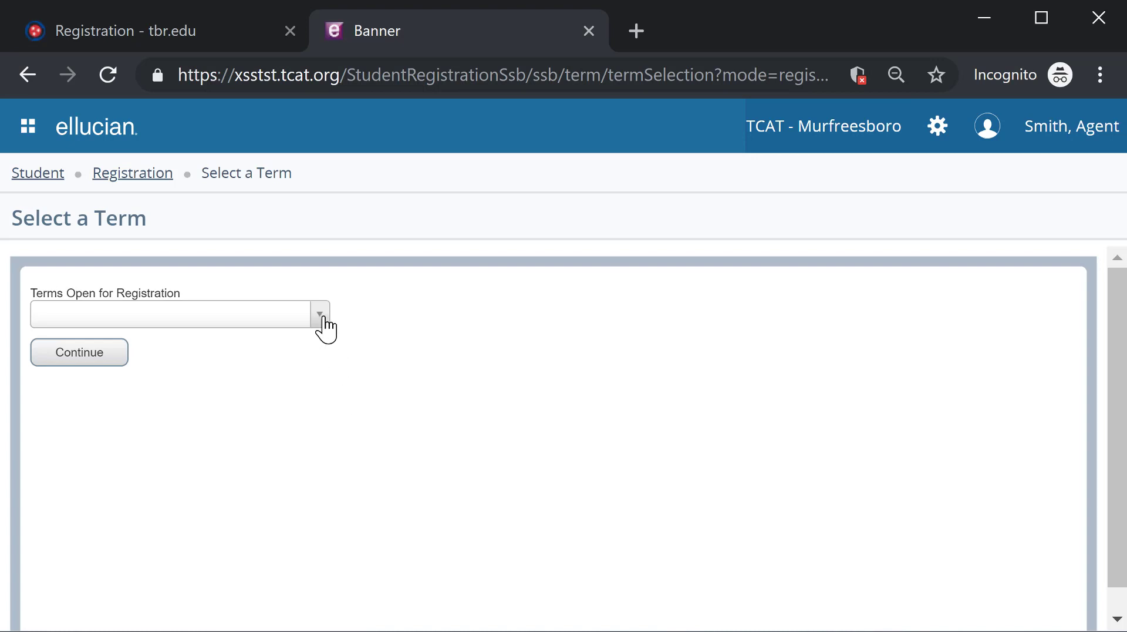
{"action": "left_click", "coordinate": [321, 317]}
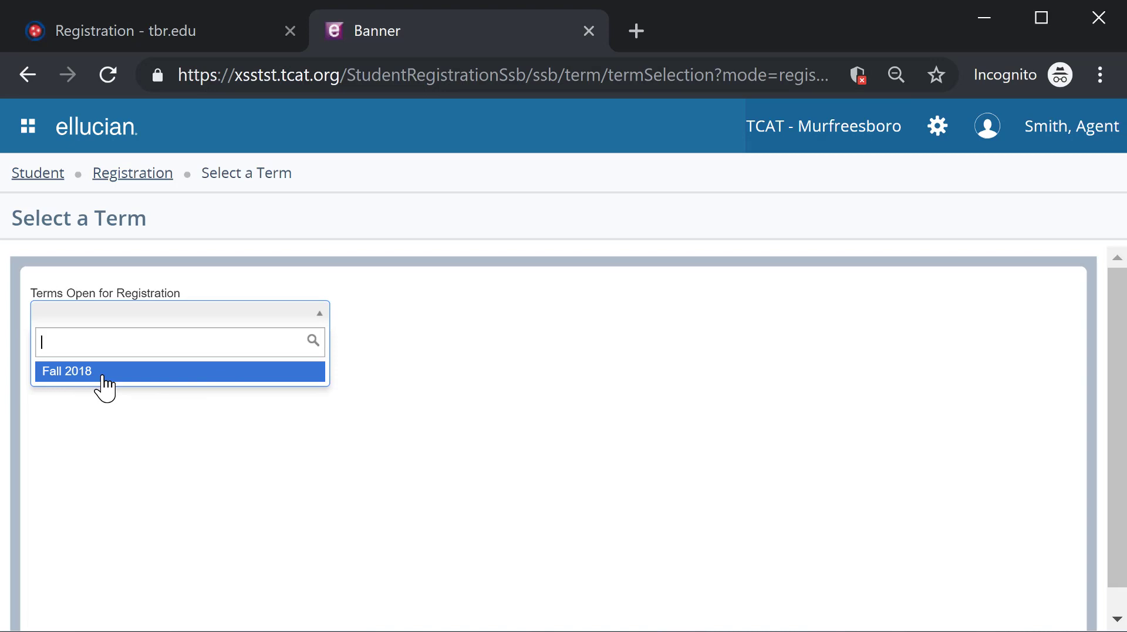
{"action": "left_click", "coordinate": [100, 373]}
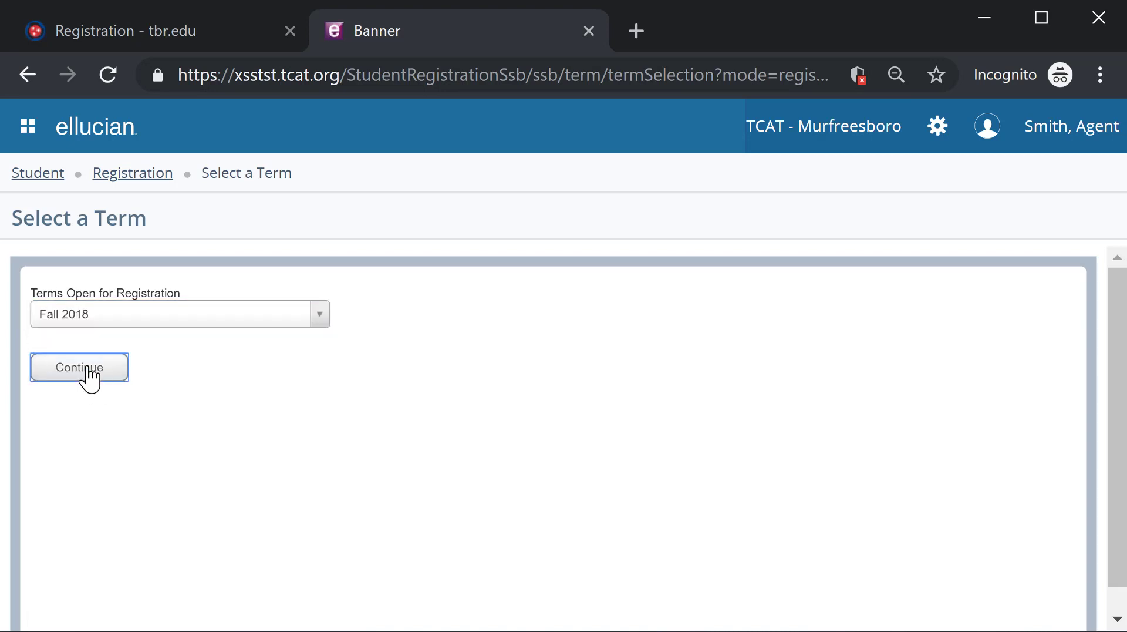
{"action": "left_click", "coordinate": [82, 368]}
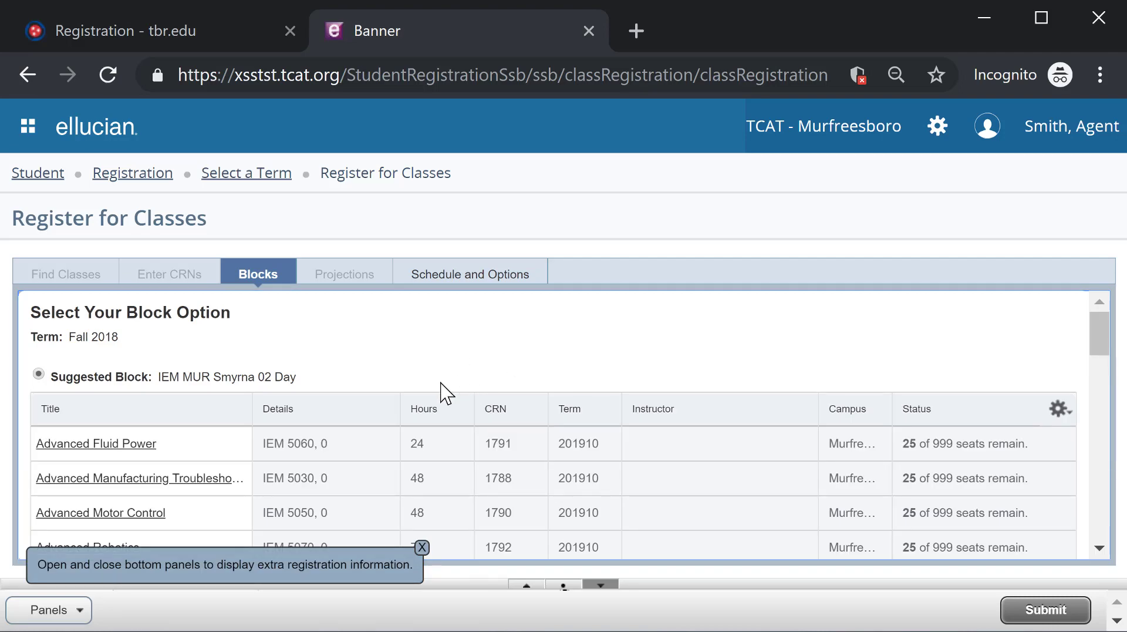
{"action": "scroll", "coordinate": [487, 442], "scroll_direction": "down", "scroll_amount": 15}
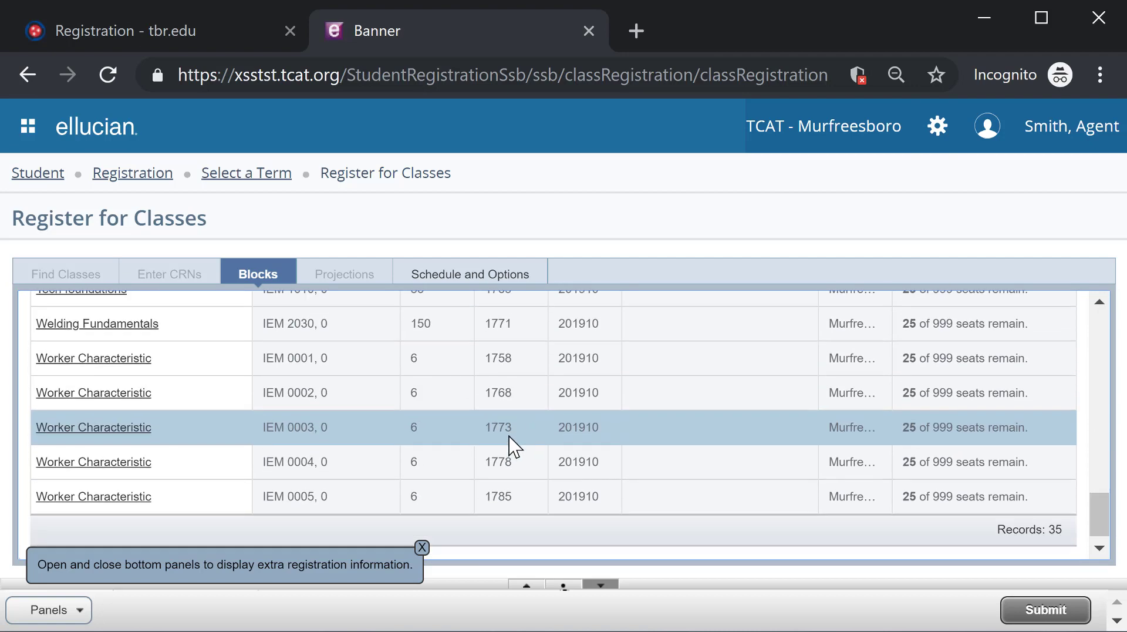
{"action": "scroll", "coordinate": [538, 451], "scroll_direction": "up", "scroll_amount": 12}
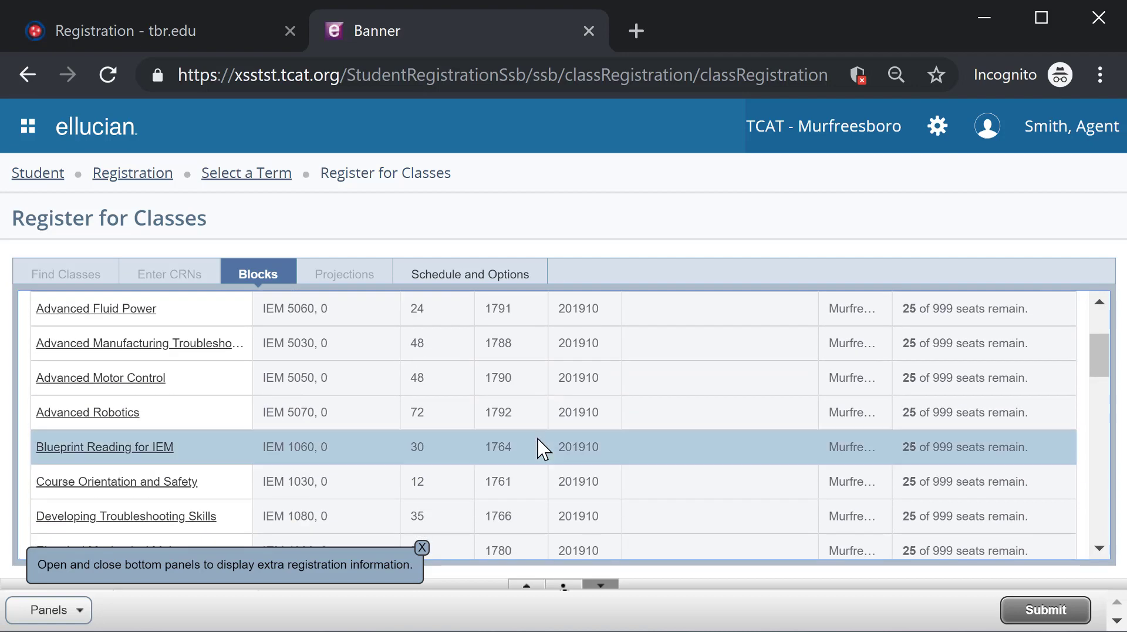
{"action": "scroll", "coordinate": [538, 451], "scroll_direction": "up", "scroll_amount": 3}
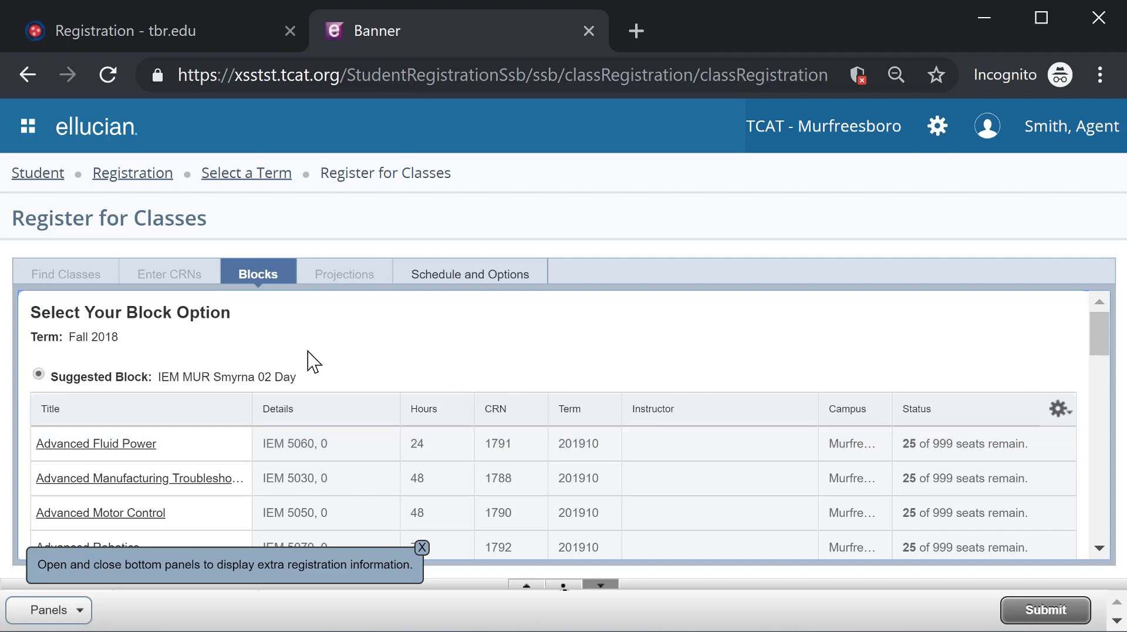
{"action": "scroll", "coordinate": [613, 401], "scroll_direction": "down", "scroll_amount": 3}
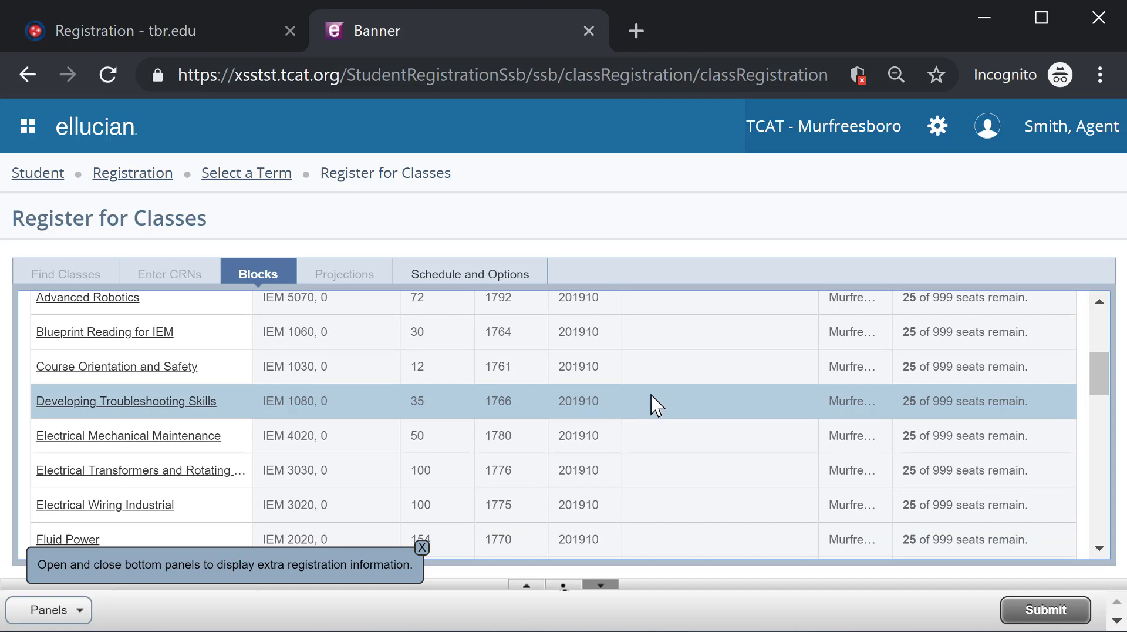
{"action": "scroll", "coordinate": [653, 414], "scroll_direction": "down", "scroll_amount": 10}
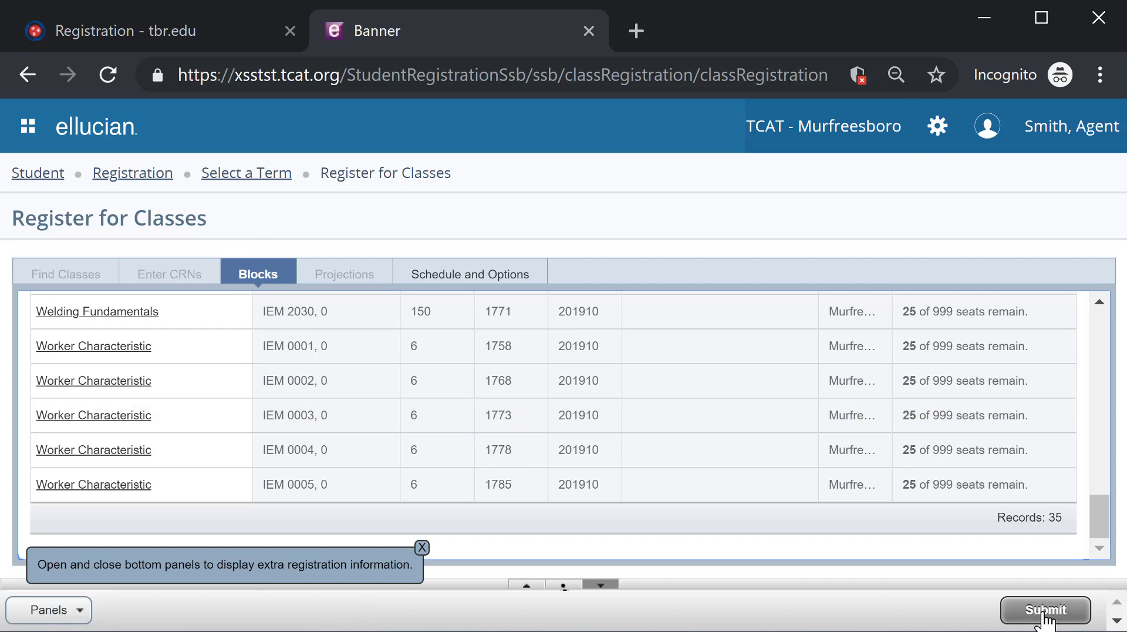
- Submit the suggested block's classes and view the Fall 2018 Schedule and Options summary
{"action": "left_click", "coordinate": [1044, 614]}
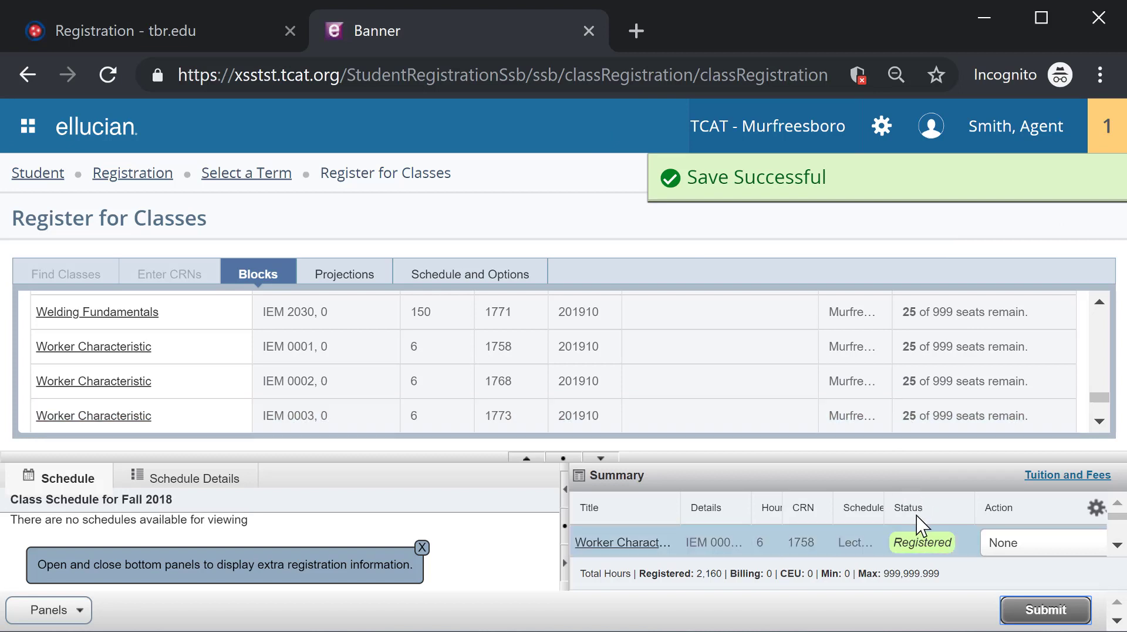
{"action": "scroll", "coordinate": [879, 522], "scroll_direction": "down", "scroll_amount": 10}
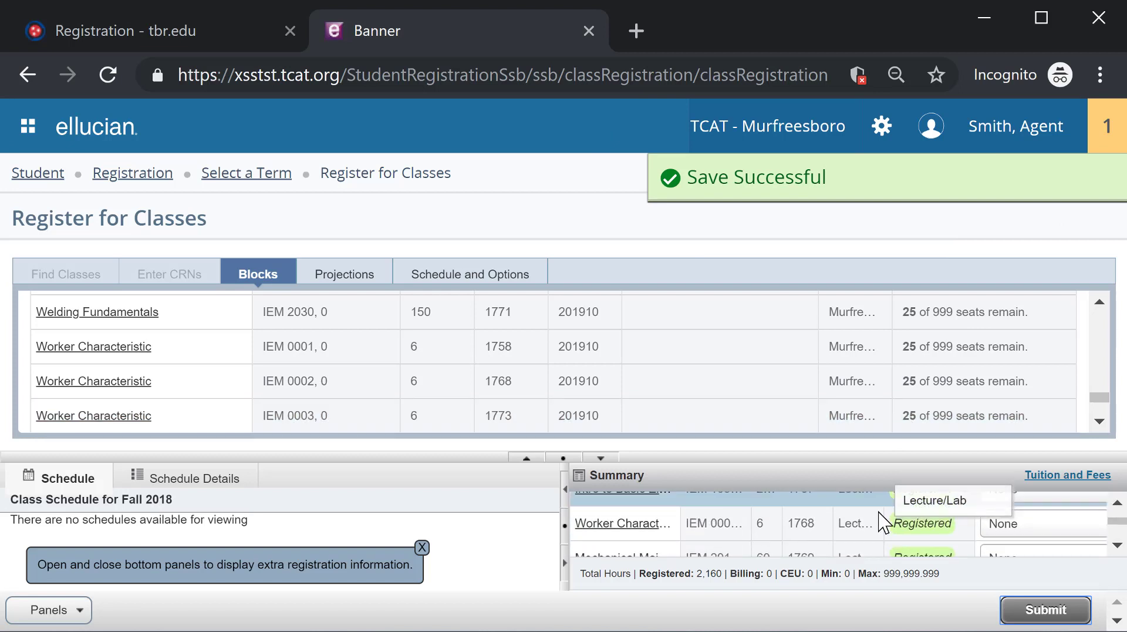
{"action": "scroll", "coordinate": [888, 521], "scroll_direction": "down", "scroll_amount": 5}
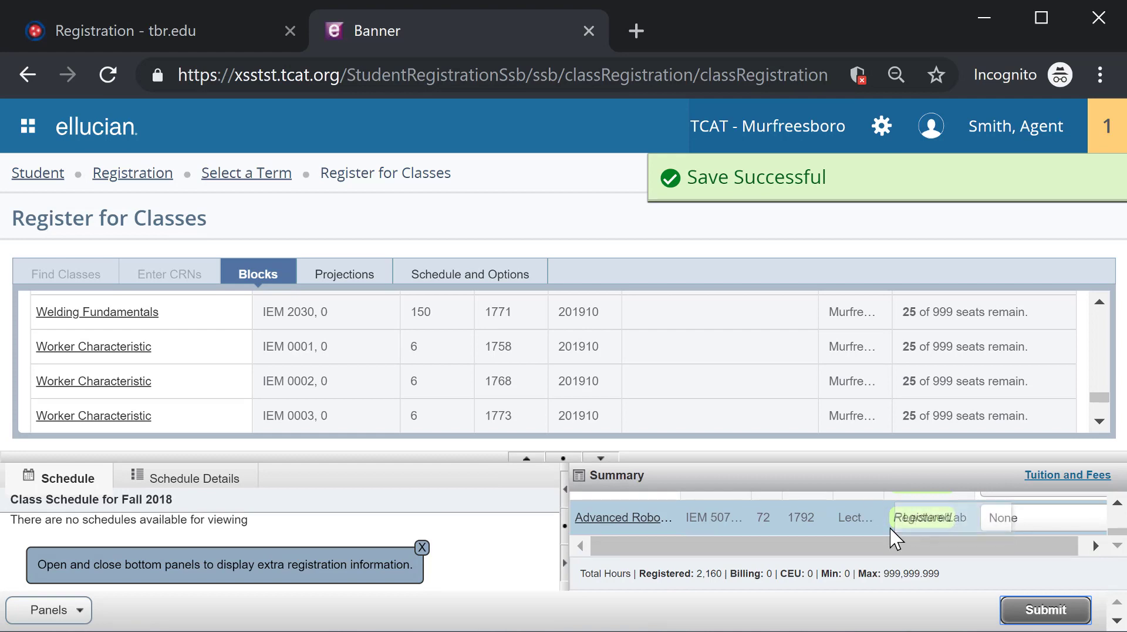
{"action": "scroll", "coordinate": [702, 438], "scroll_direction": "up", "scroll_amount": 8}
{"action": "scroll", "coordinate": [704, 434], "scroll_direction": "up", "scroll_amount": 10}
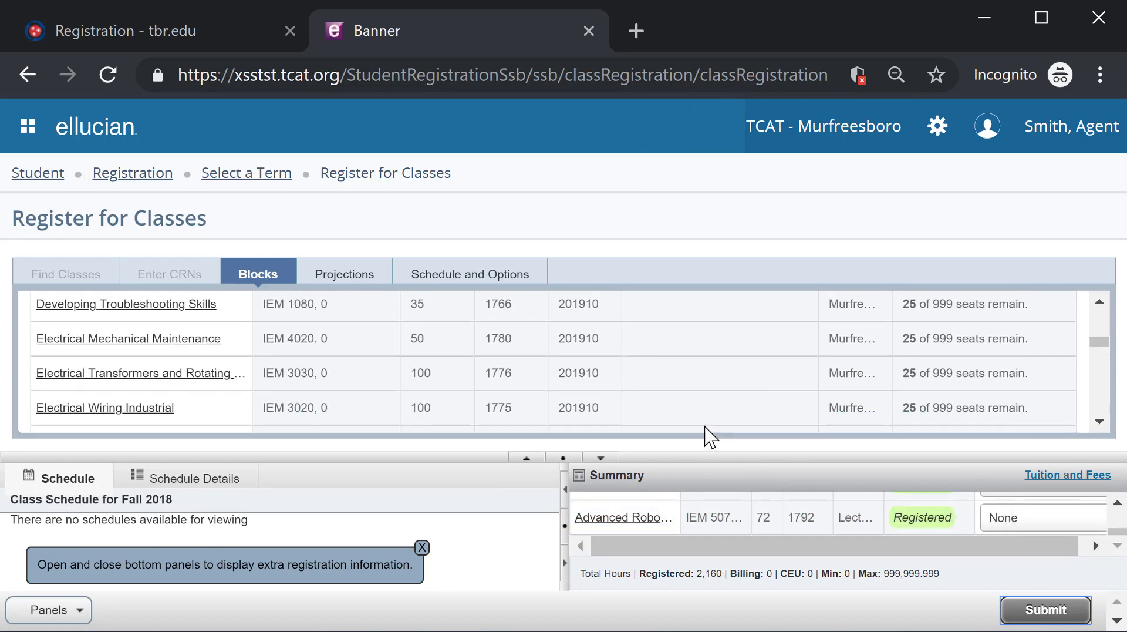
{"action": "left_click", "coordinate": [471, 274]}
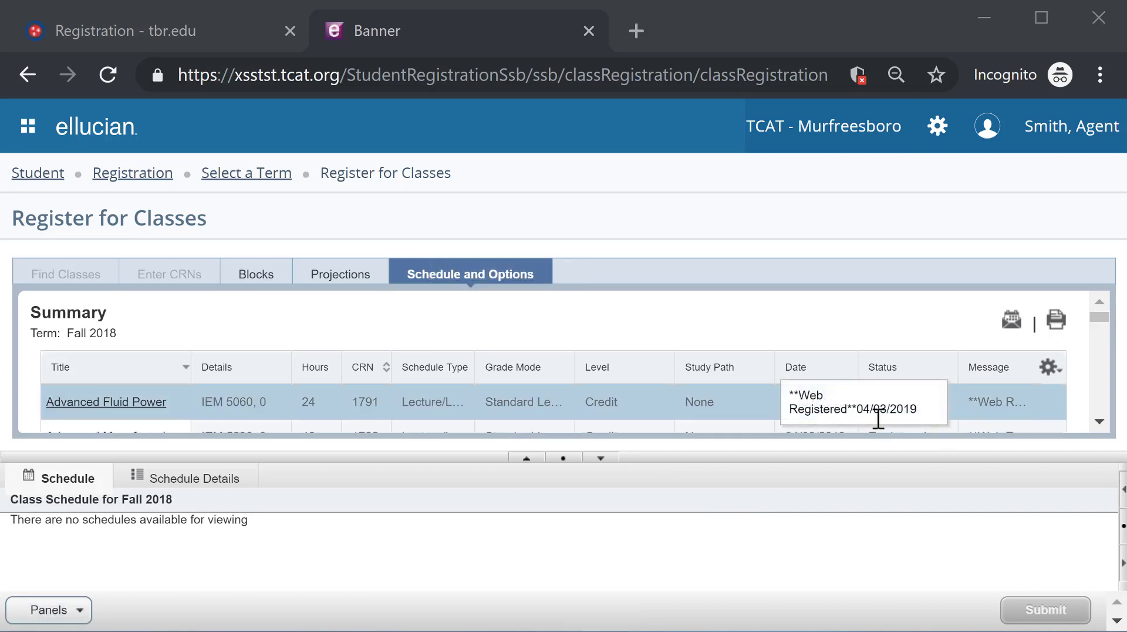
- Expand the summary table to review registered classes, then return to the Registration page
{"action": "left_click", "coordinate": [603, 460]}
{"action": "left_click", "coordinate": [603, 464]}
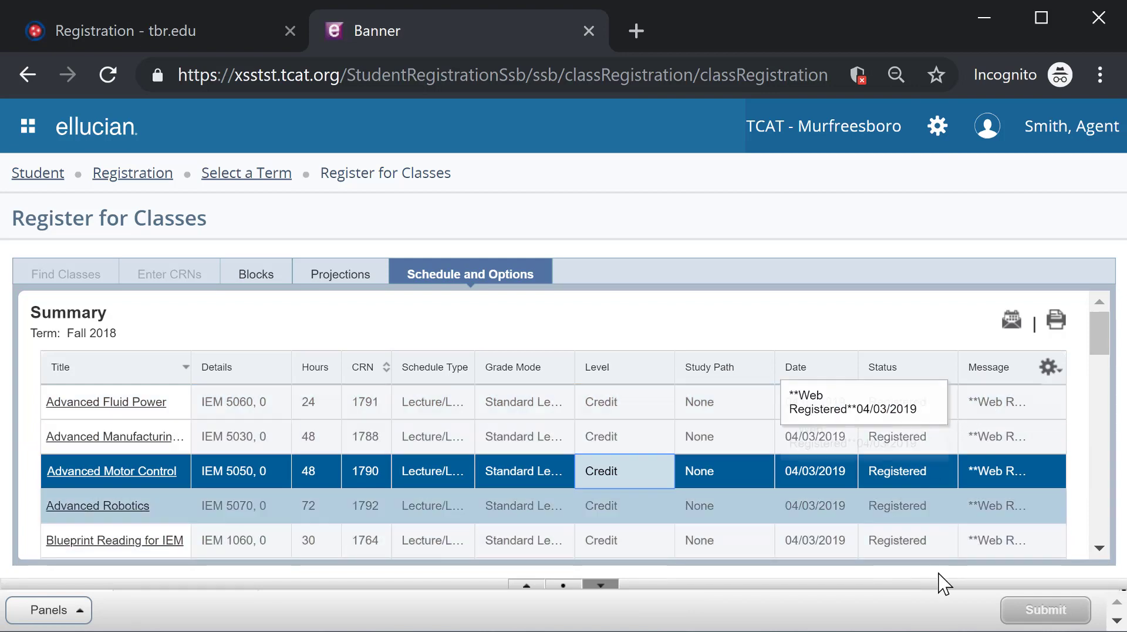
{"action": "left_click", "coordinate": [129, 176]}
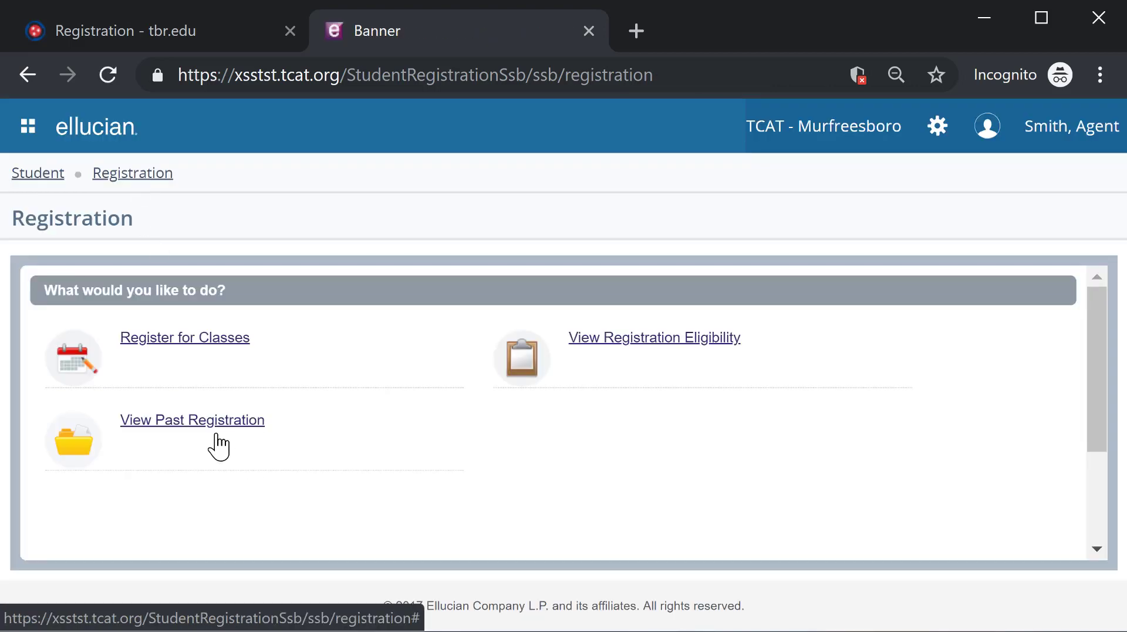
{"action": "left_click", "coordinate": [215, 435]}
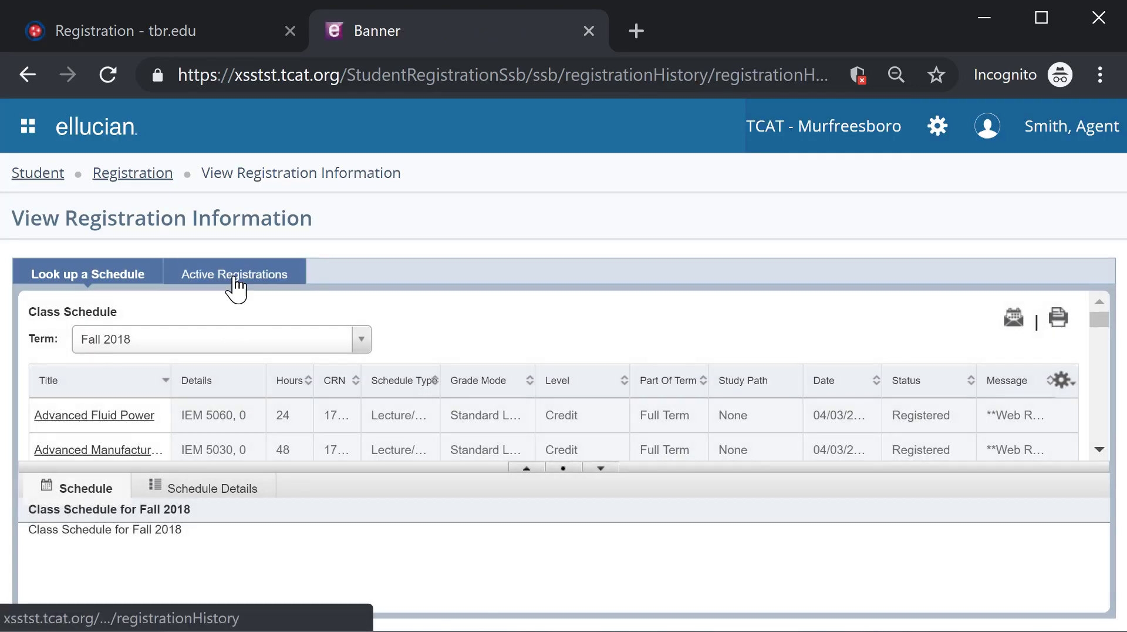
{"action": "left_click", "coordinate": [235, 284]}
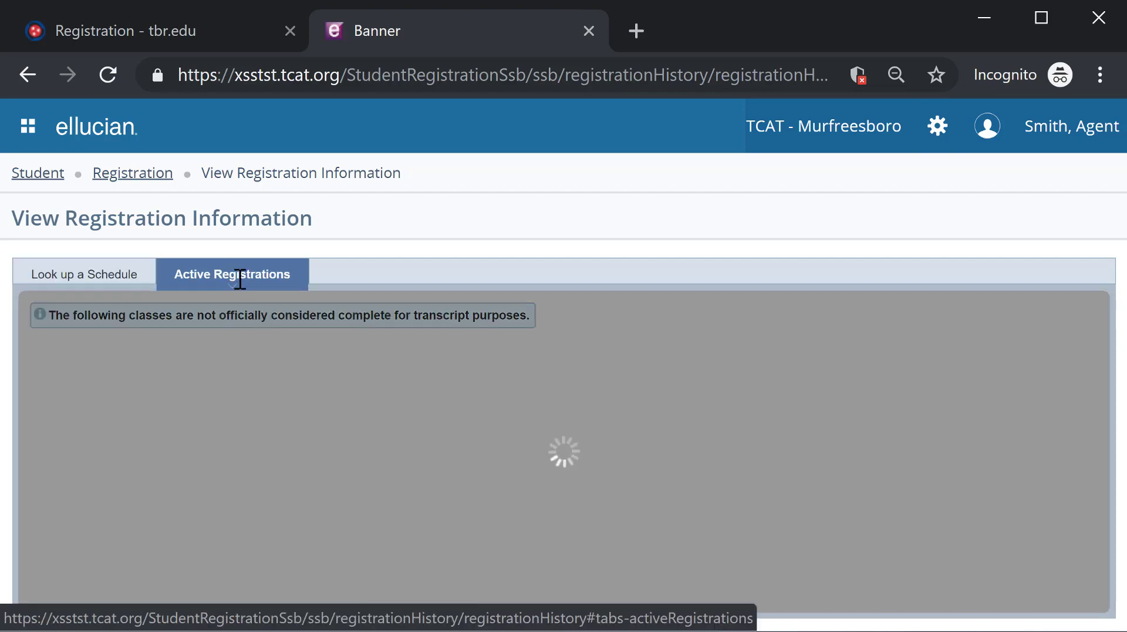
{"action": "scroll", "coordinate": [603, 395], "scroll_direction": "down", "scroll_amount": 4}
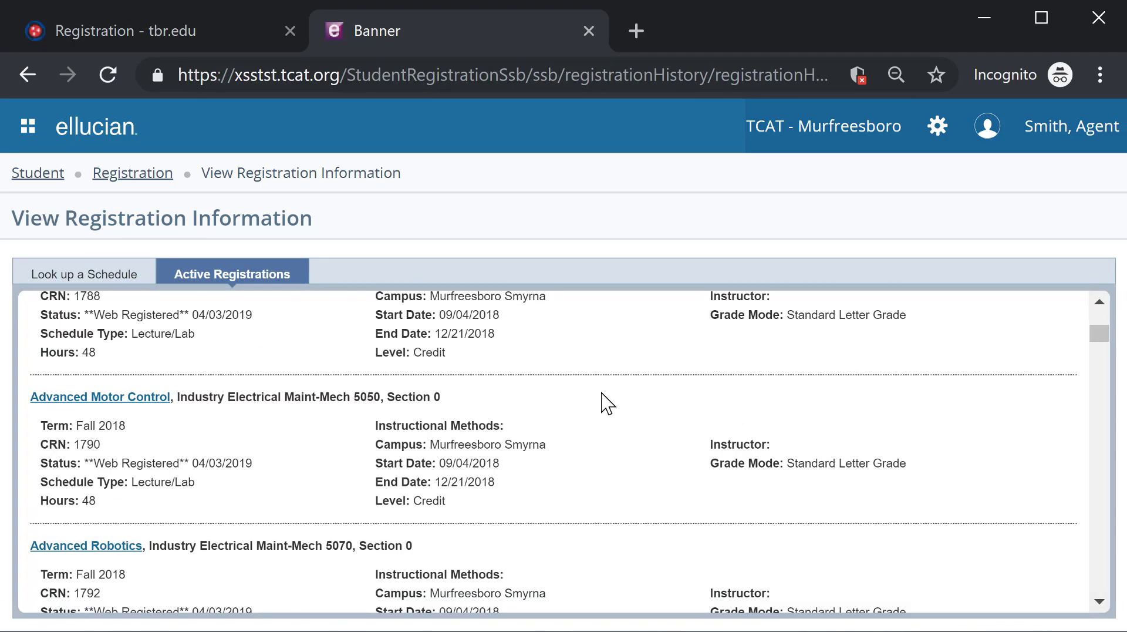
{"action": "scroll", "coordinate": [601, 394], "scroll_direction": "down", "scroll_amount": 8}
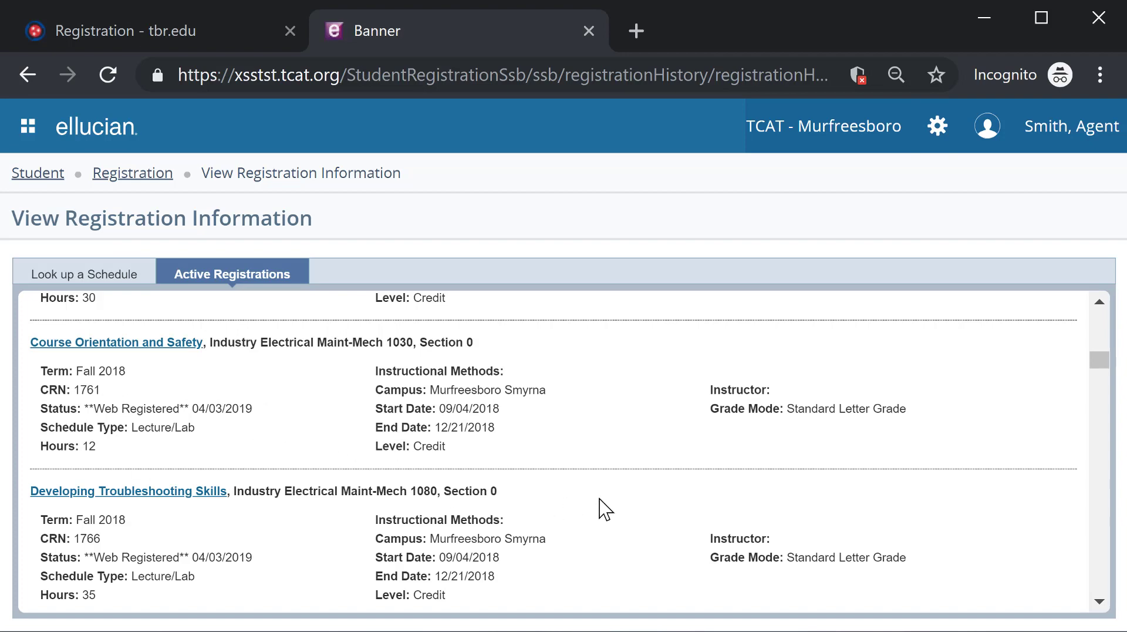
{"action": "scroll", "coordinate": [603, 511], "scroll_direction": "up", "scroll_amount": 10}
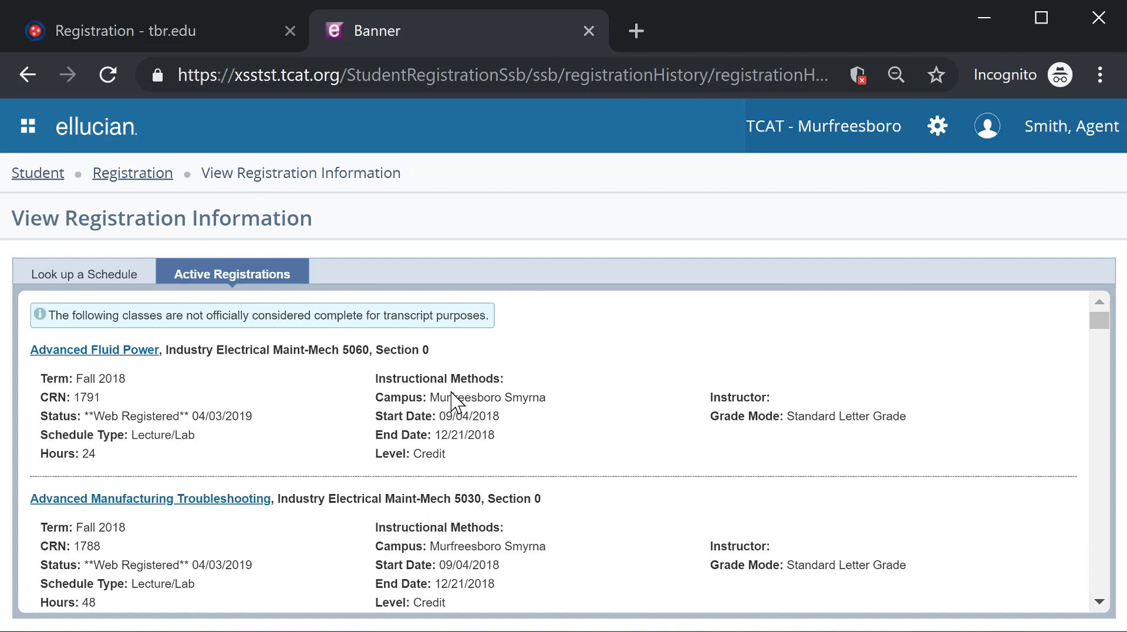
{"action": "left_click", "coordinate": [137, 177]}
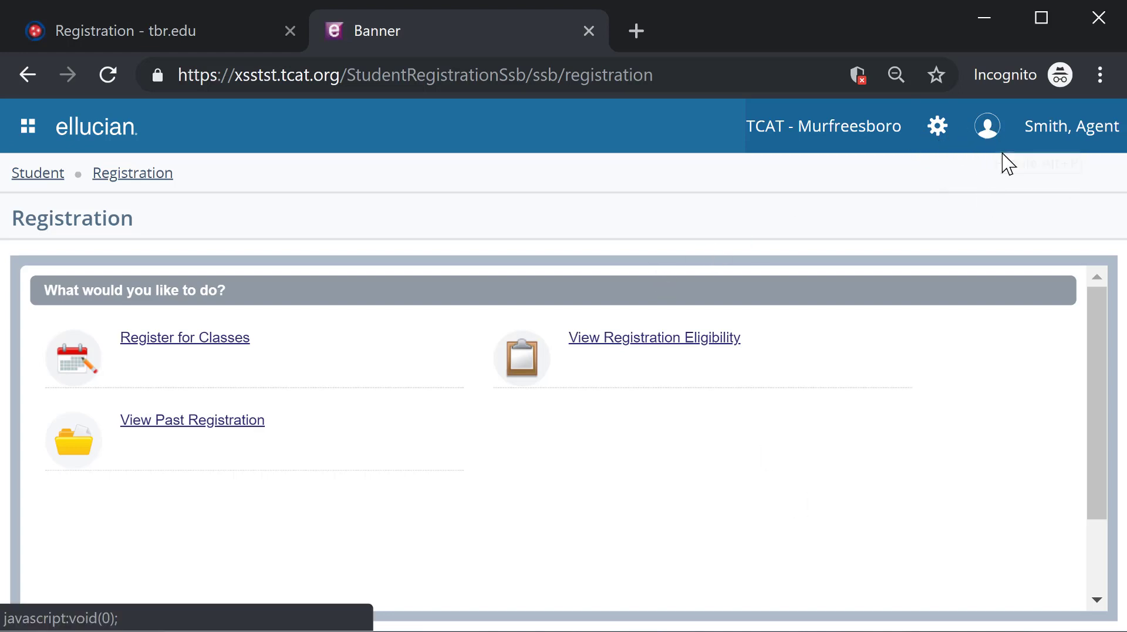
- Sign out of Banner from the profile menu and close the incognito window
{"action": "left_click", "coordinate": [990, 126]}
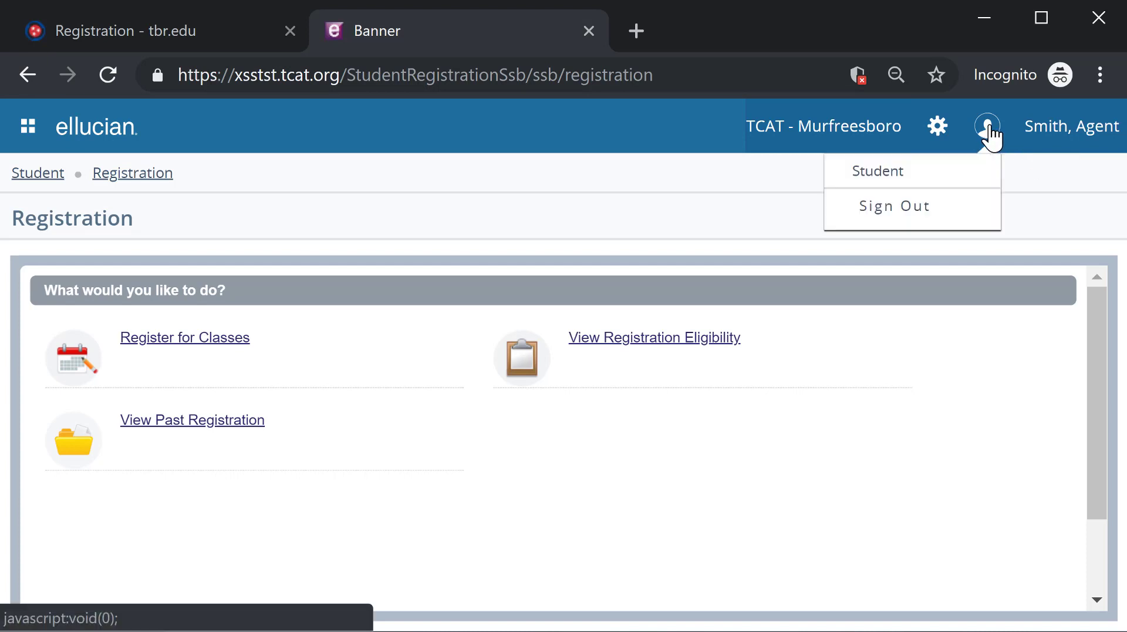
{"action": "left_click", "coordinate": [895, 208]}
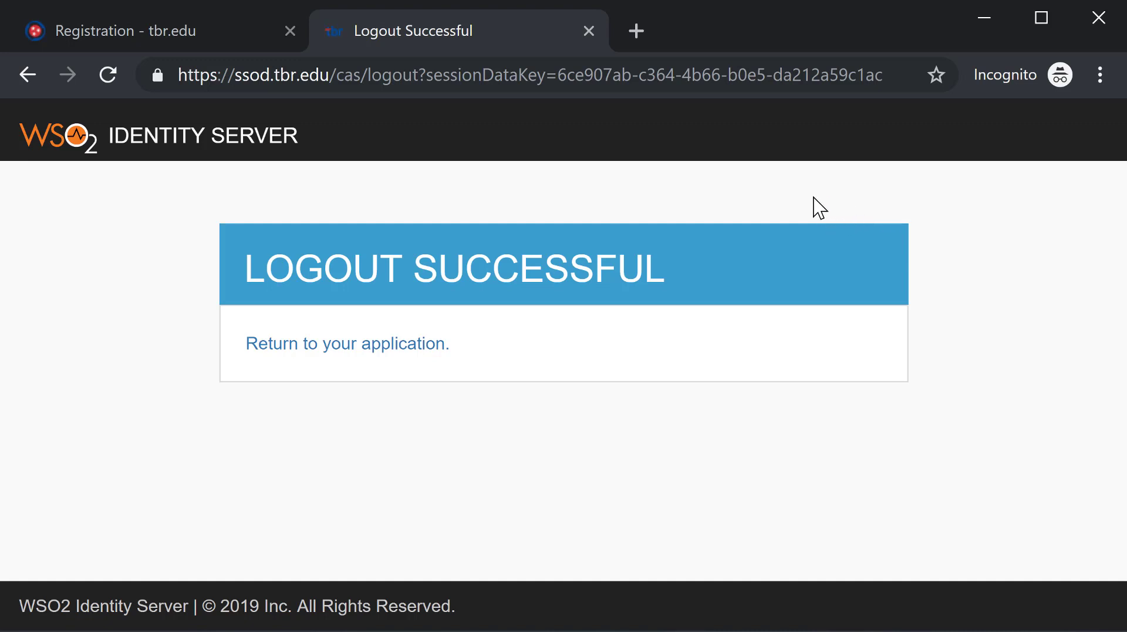
{"action": "left_click", "coordinate": [1100, 24]}
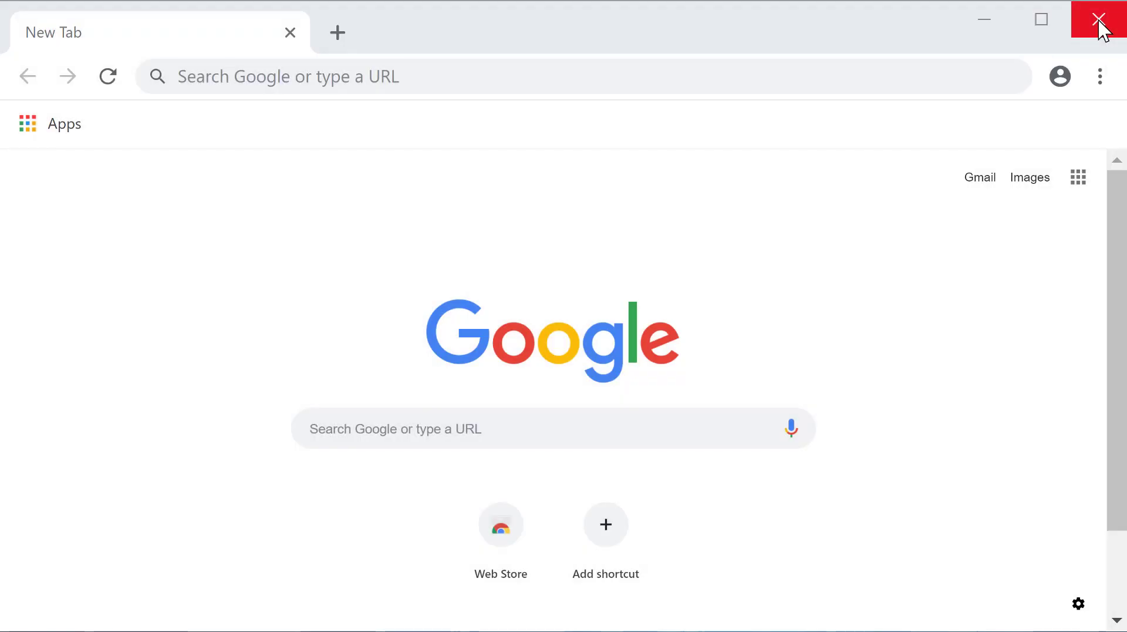